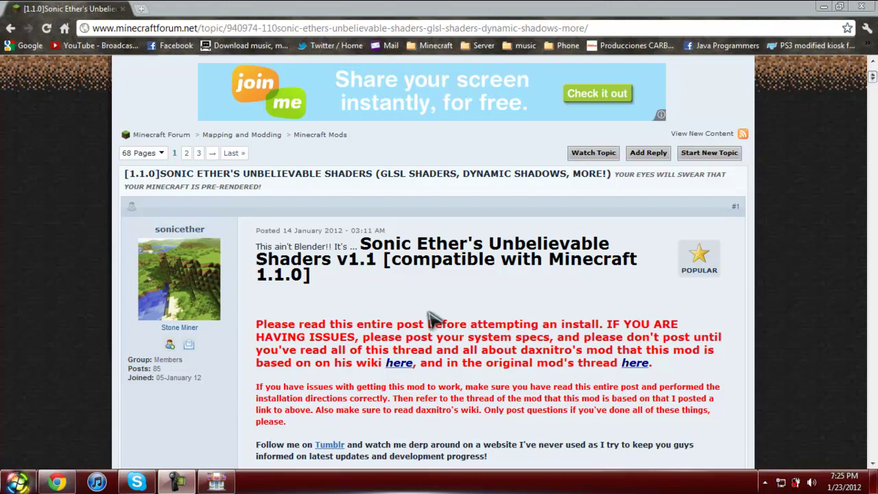
Open the required OptiFine HD_A link from the shader thread's Installation section in a new browser tab.
click(480, 300)
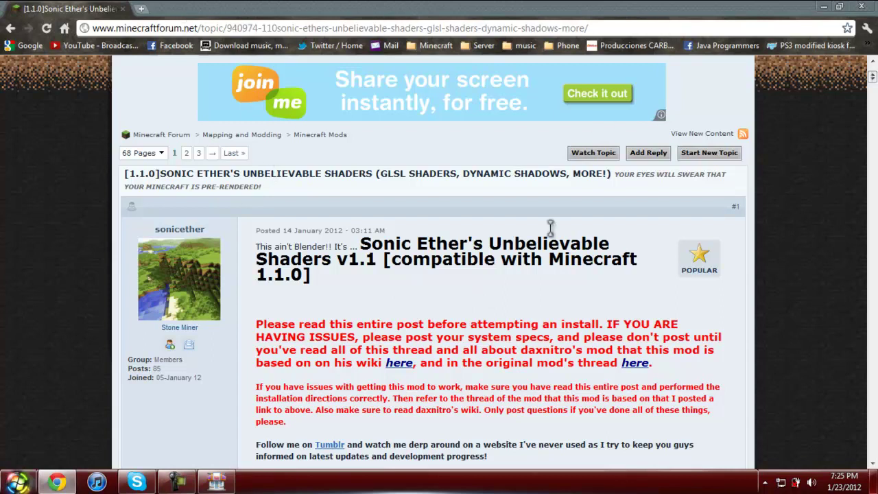
scroll(551, 226, down, 3)
scroll(377, 261, down, 6)
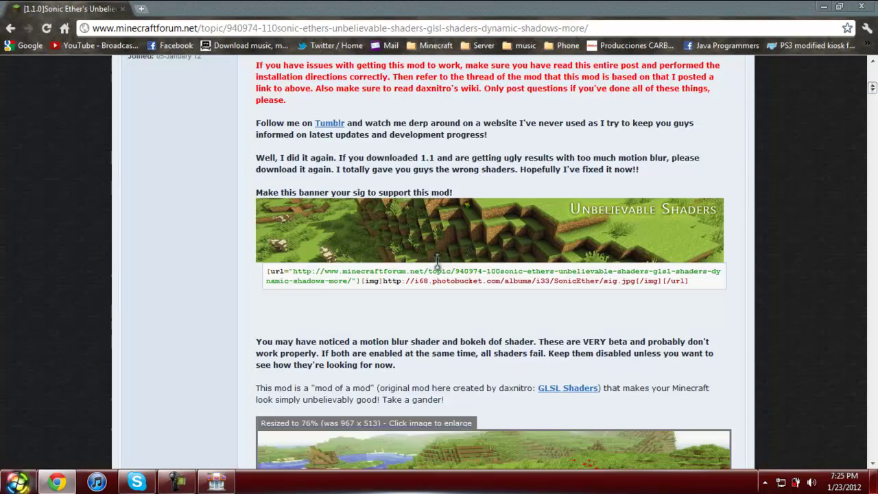
scroll(554, 194, down, 2)
scroll(555, 194, down, 10)
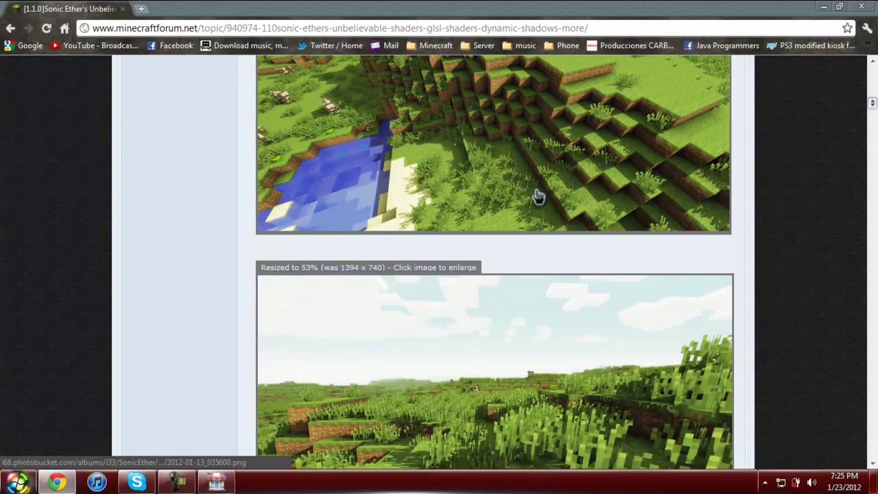
scroll(489, 207, down, 6)
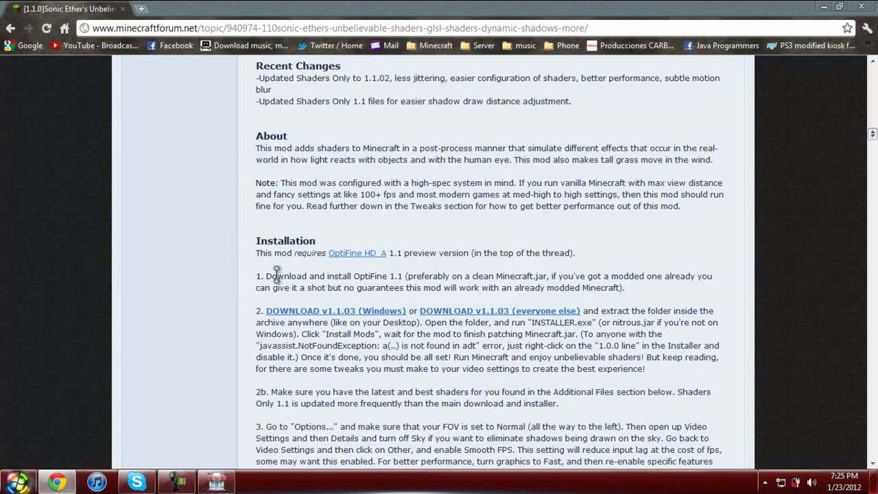
middle_click(354, 253)
middle_click(353, 253)
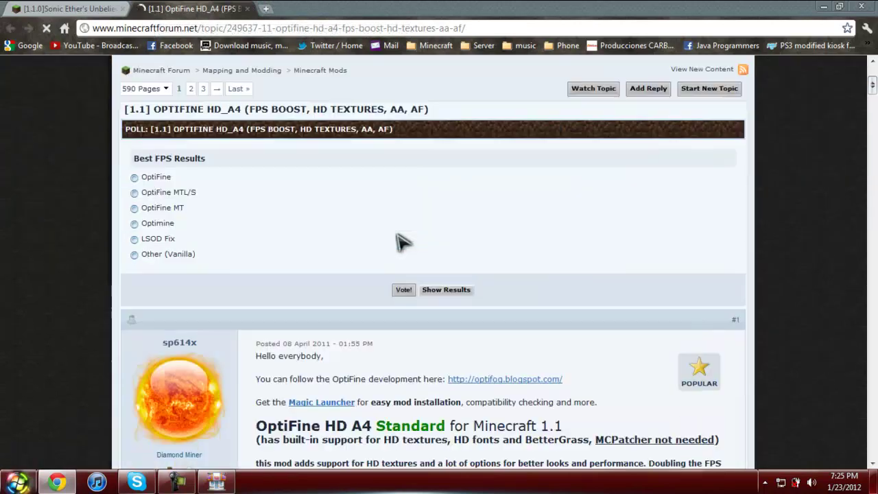
Download OptiFine_1.1_HD_A4.zip, the Standard edition for Minecraft 1.1, from the OptiFine thread.
scroll(397, 237, down, 5)
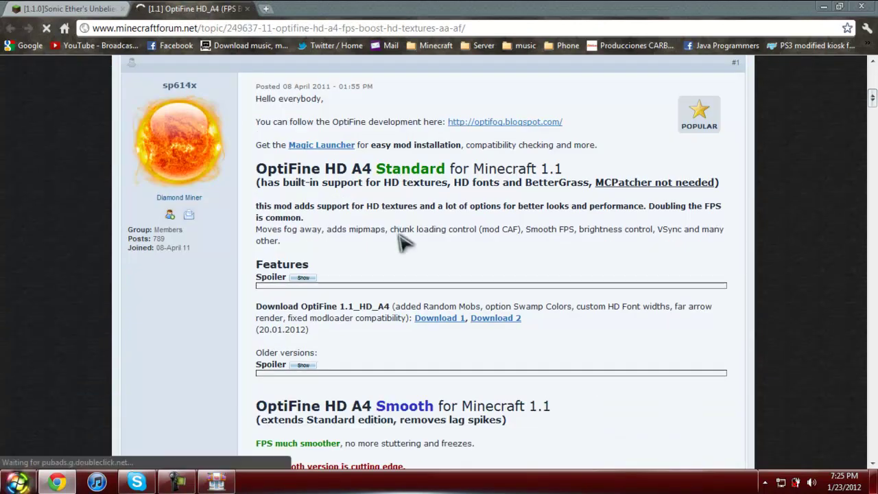
scroll(398, 250, down, 12)
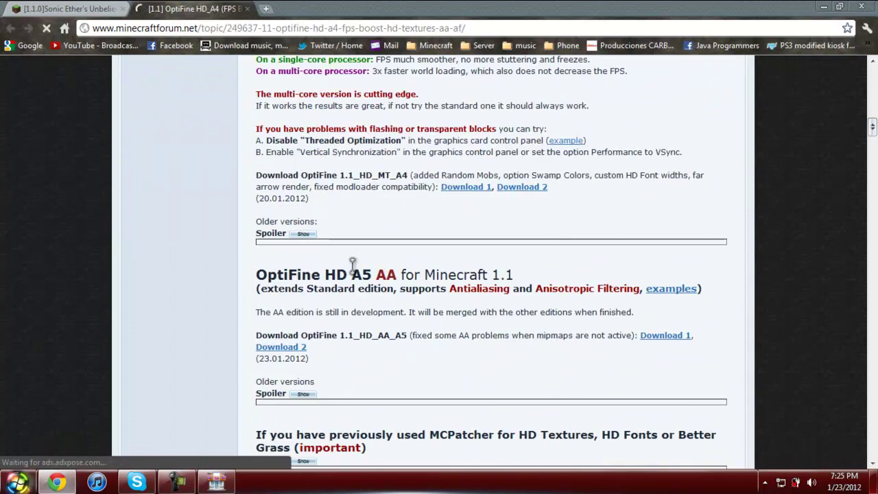
scroll(384, 335, up, 12)
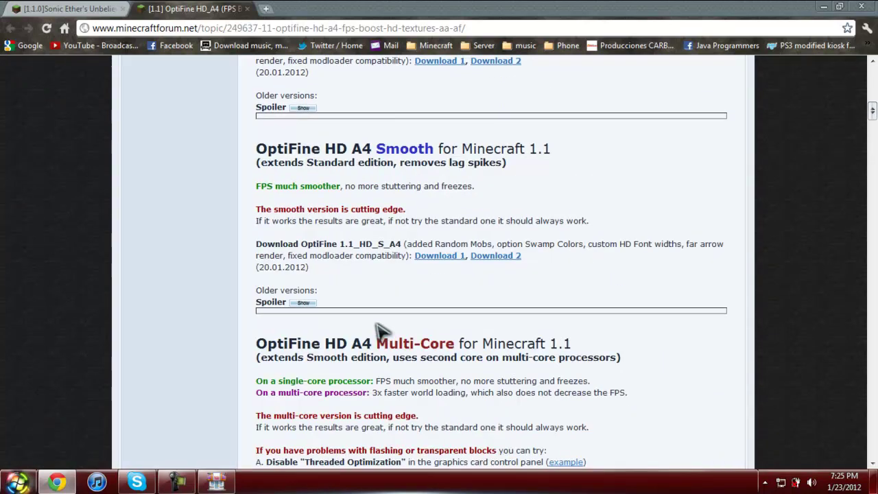
scroll(346, 192, up, 2)
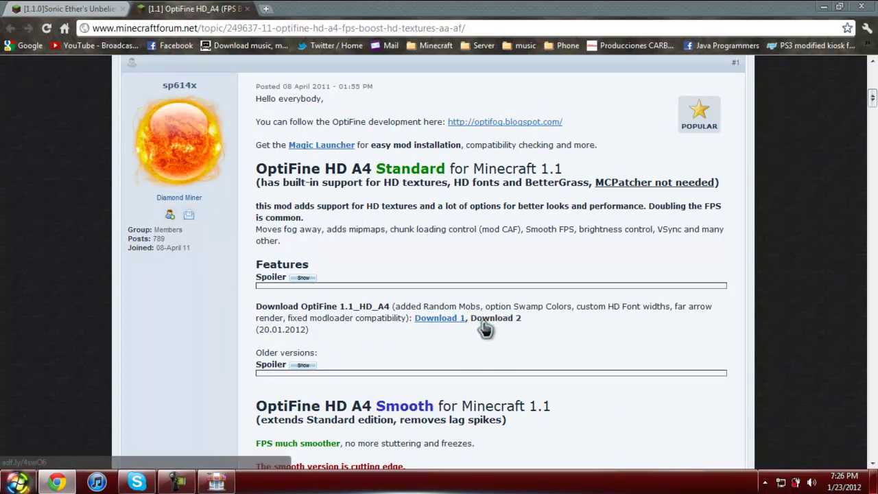
click(456, 318)
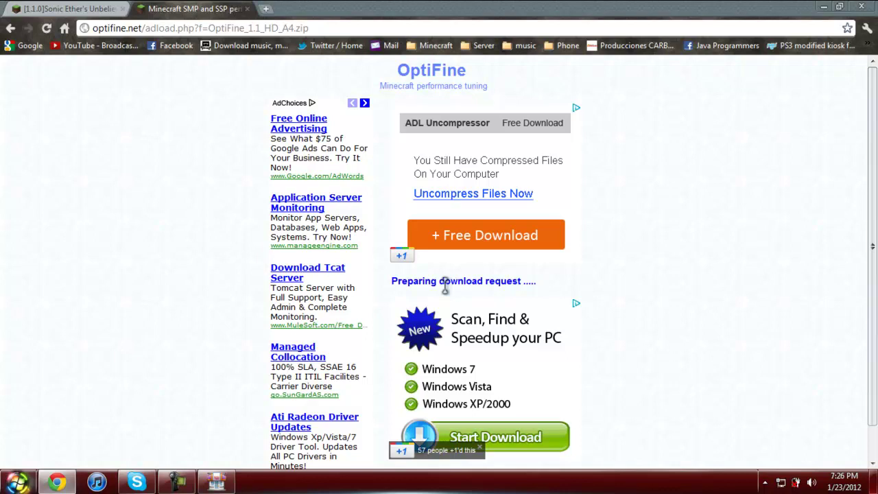
click(444, 283)
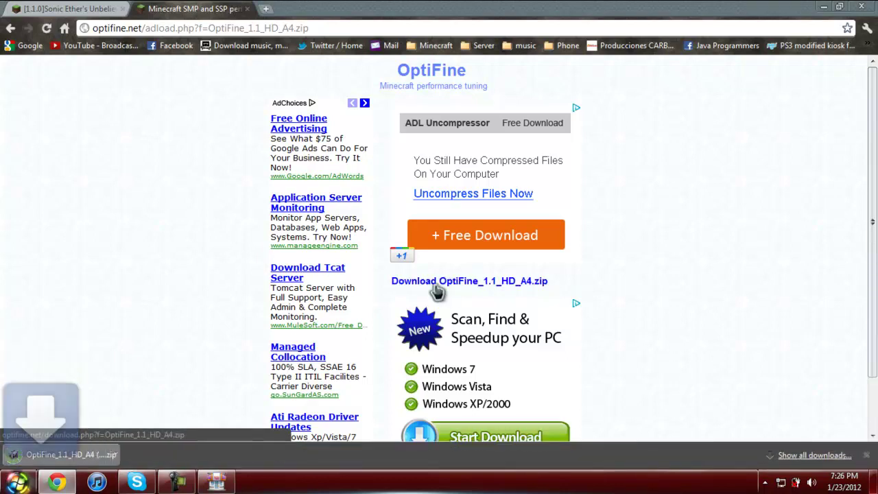
Open the %appdata% folder through the Run dialog and go into the bin folder of .minecraft.
click(17, 482)
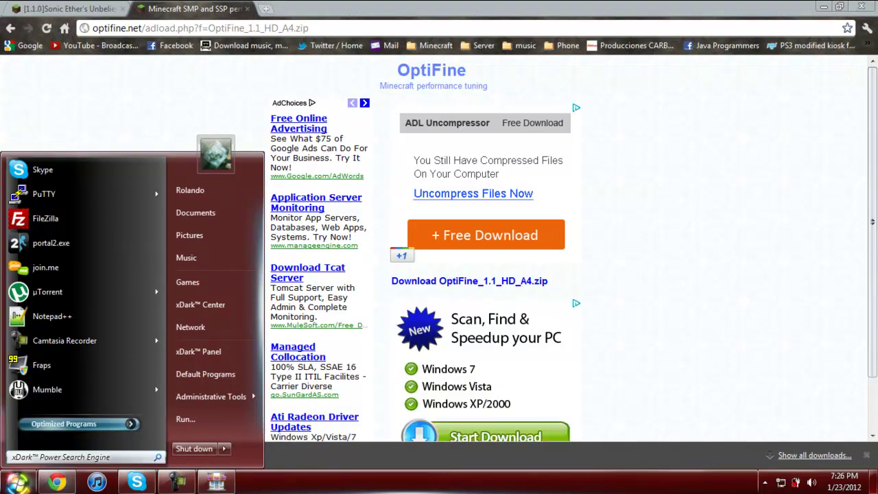
text(run)
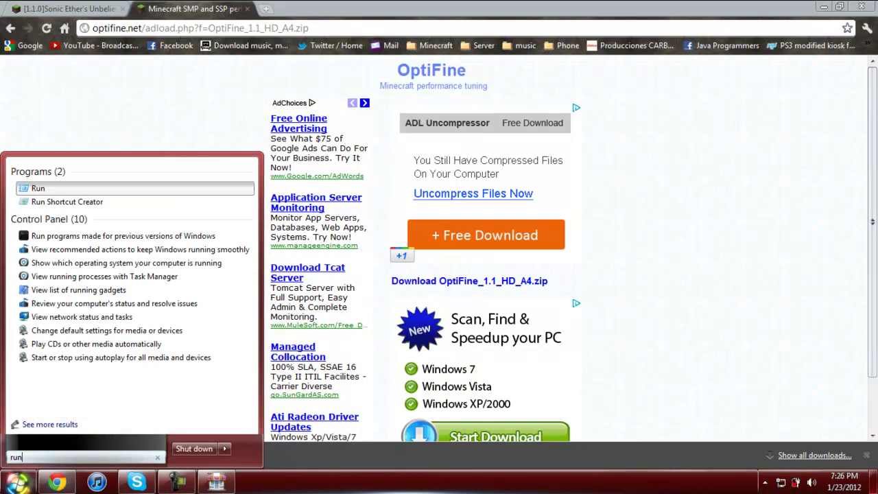
click(41, 191)
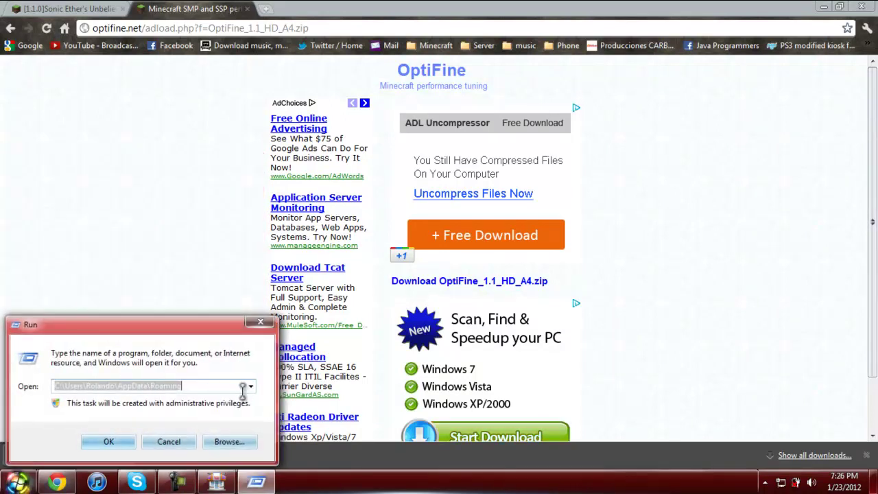
key(BackSpace)
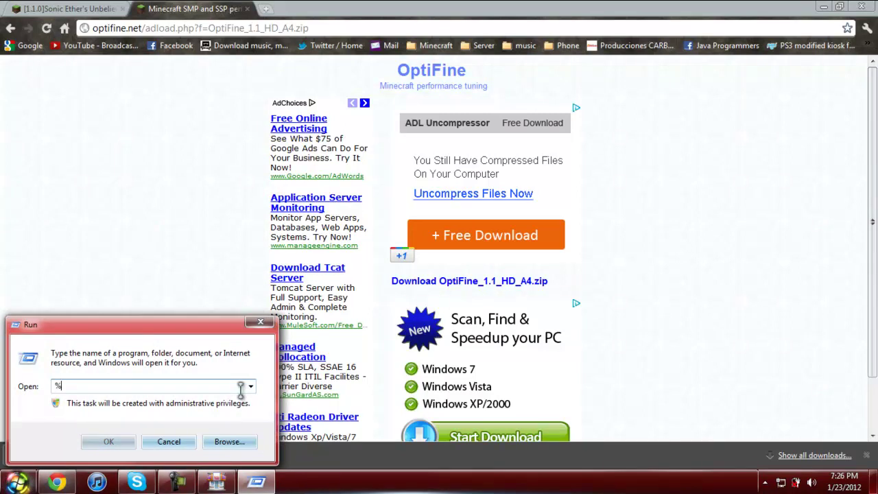
text(%appdat)
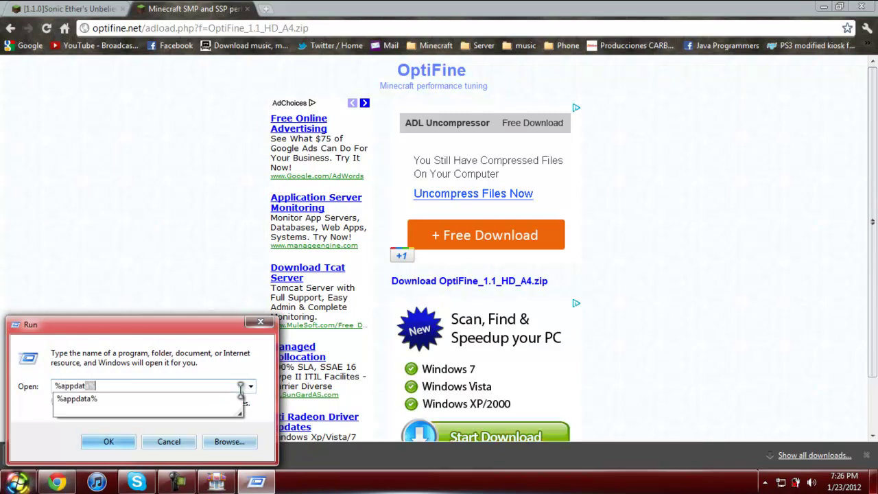
text(a%)
click(91, 442)
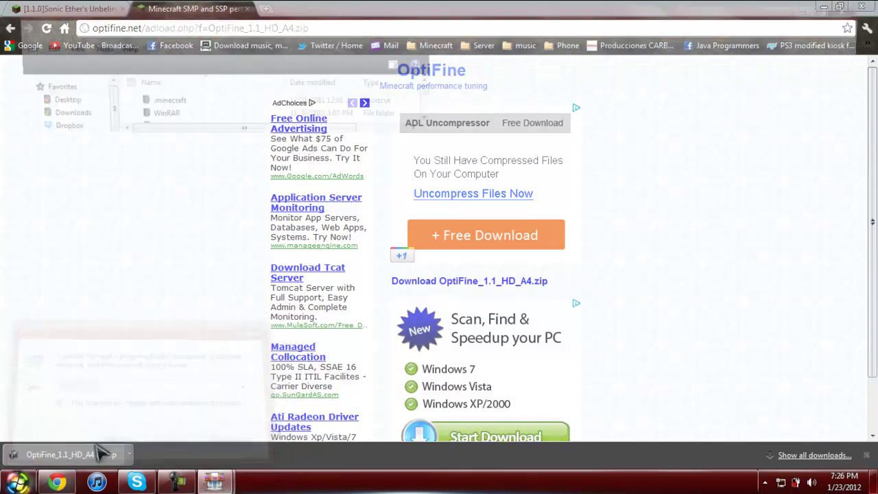
double_click(166, 101)
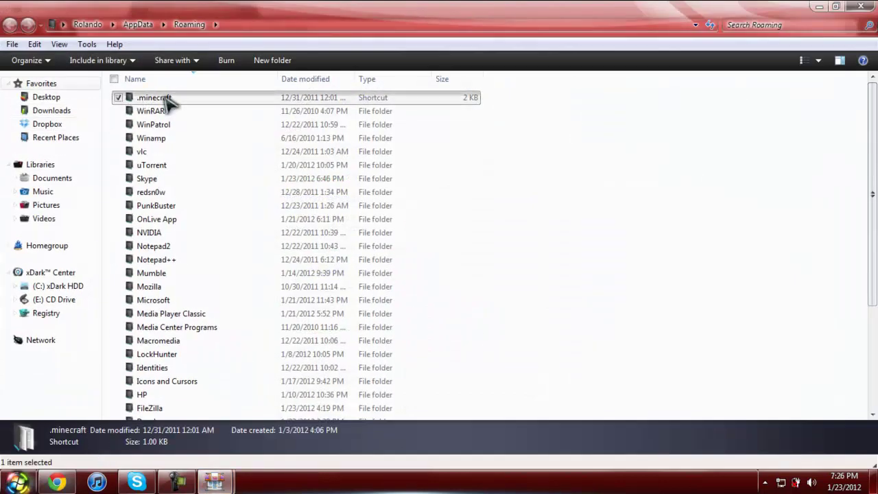
double_click(167, 100)
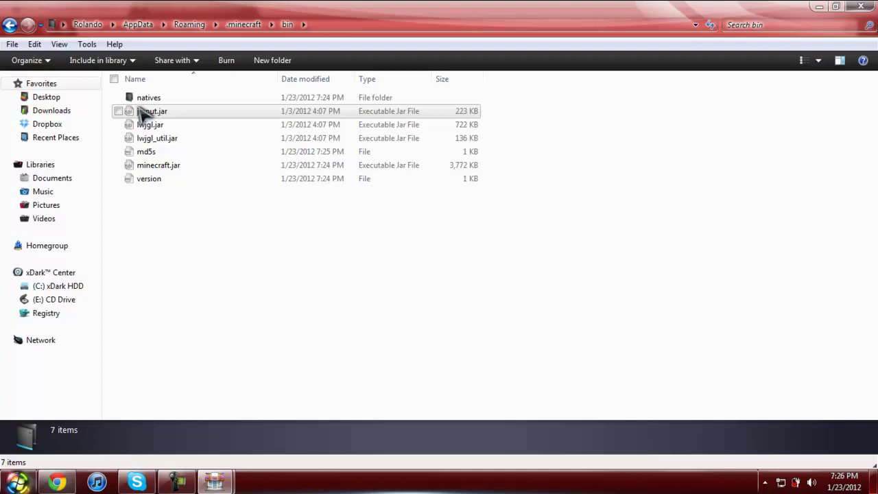
Open minecraft.jar with WinRAR archiver and close the bin folder window.
click(171, 171)
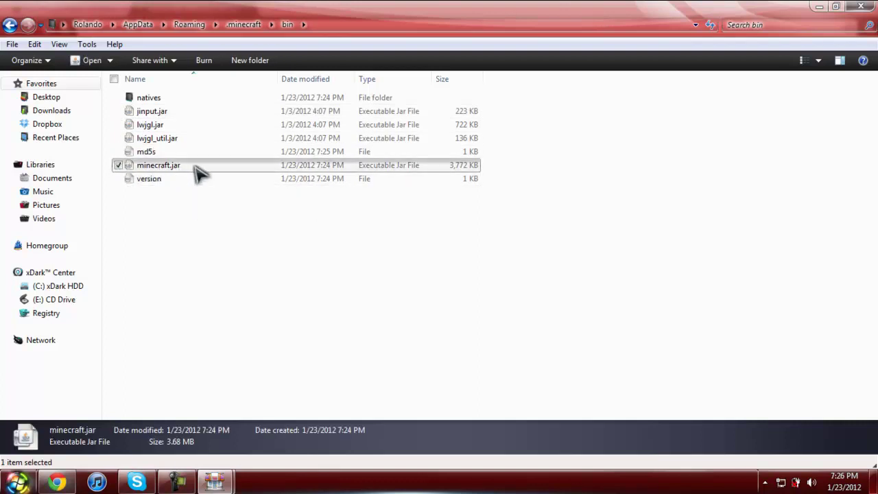
right_click(188, 165)
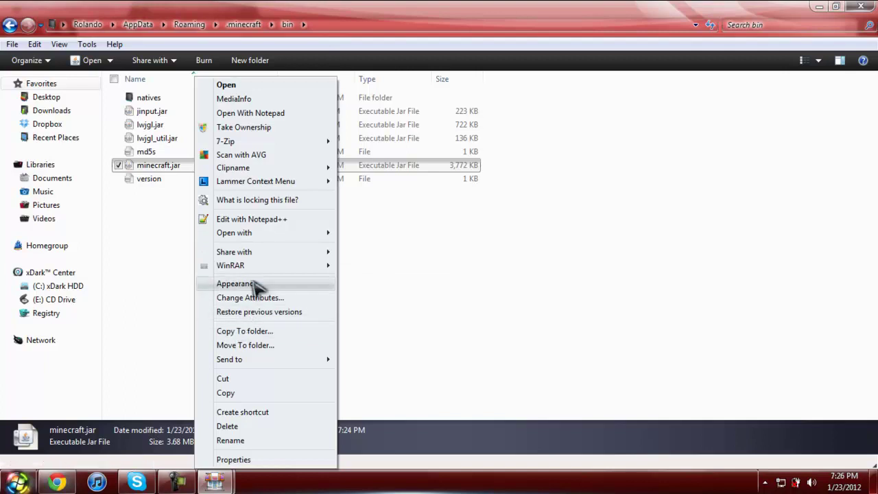
mouse_move(288, 238)
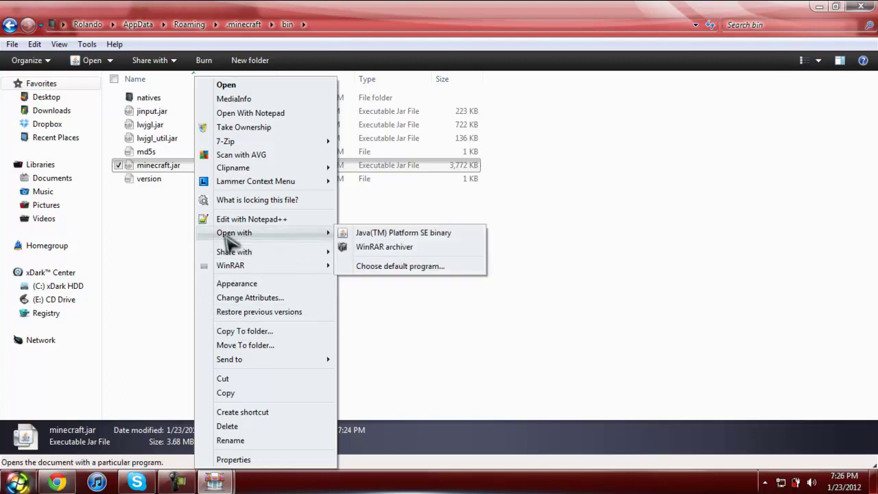
click(384, 247)
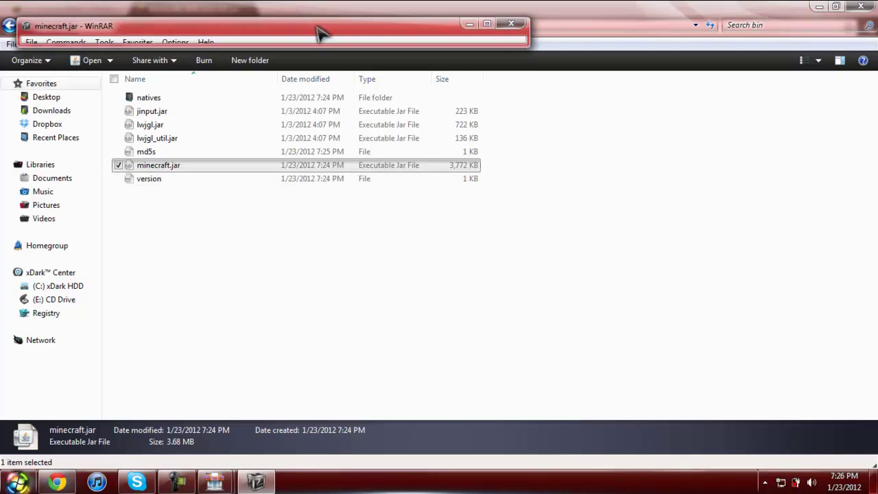
click(861, 7)
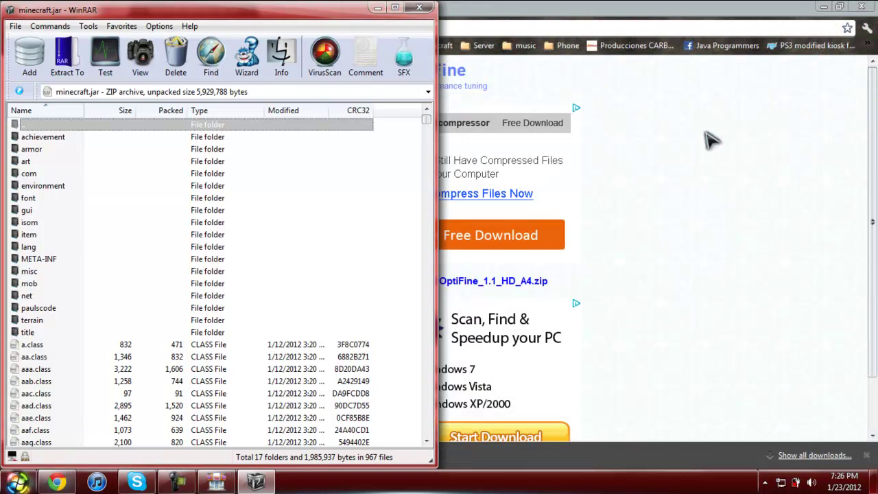
Snap the browser beside the minecraft.jar archive and open the downloaded OptiFine zip in its own WinRAR window there.
click(523, 15)
key(super+Right)
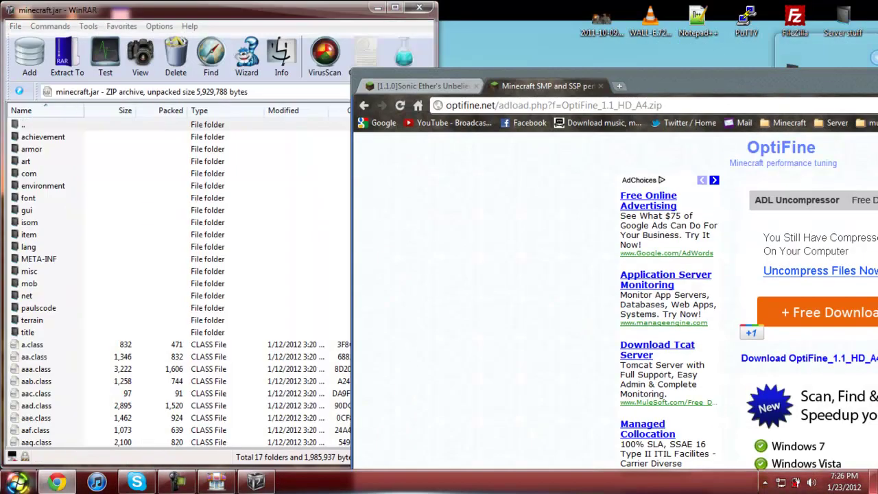
click(511, 451)
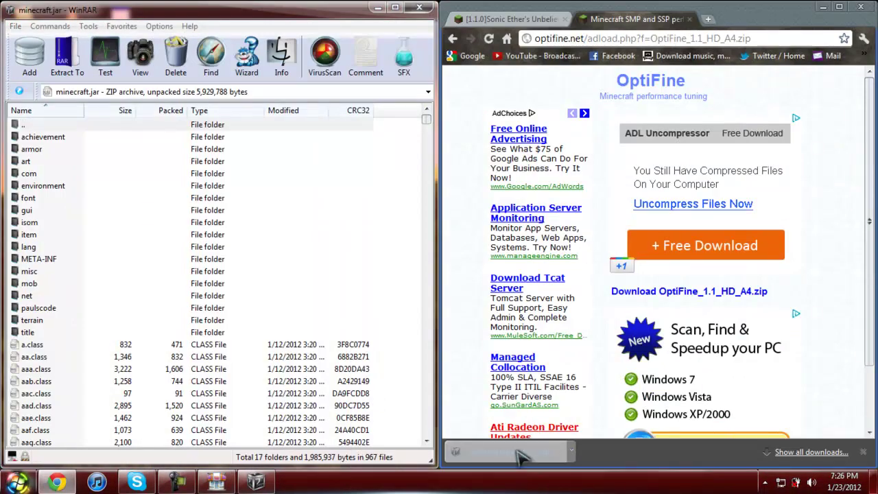
drag(391, 131, 873, 173)
scroll(480, 209, down, 3)
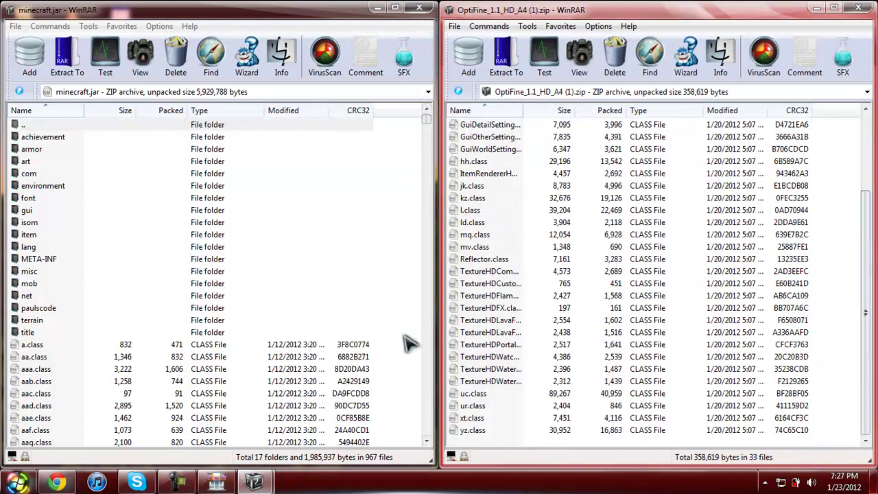
Delete the META-INF folder from the minecraft.jar archive.
click(38, 273)
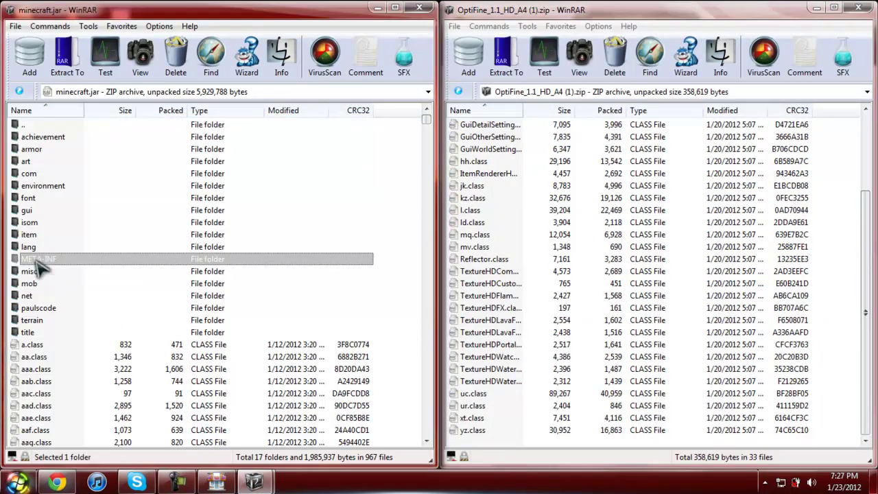
key(Delete)
key(Return)
scroll(854, 274, down, 6)
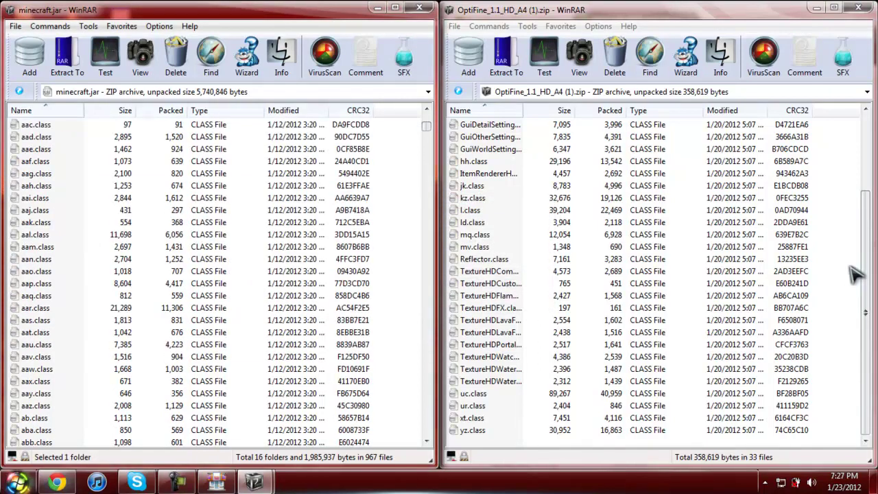
Add all class files from the OptiFine zip to minecraft.jar with the Add and replace files mode.
click(851, 368)
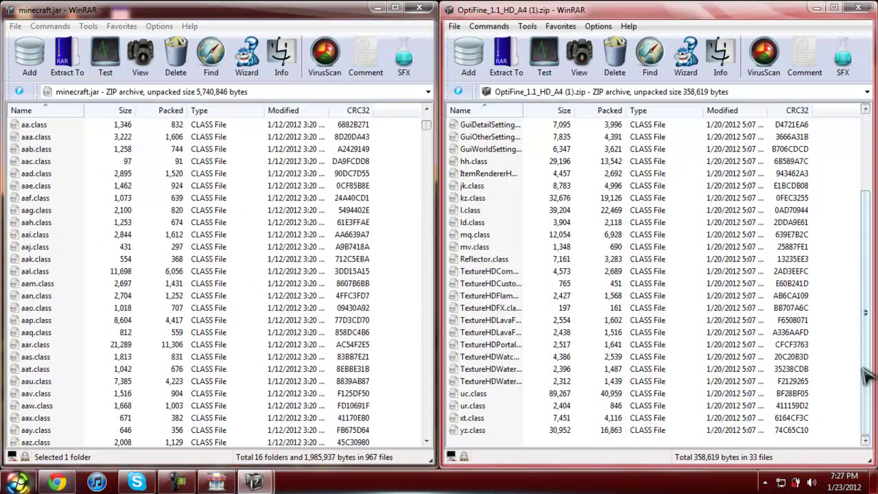
drag(799, 442, 502, 143)
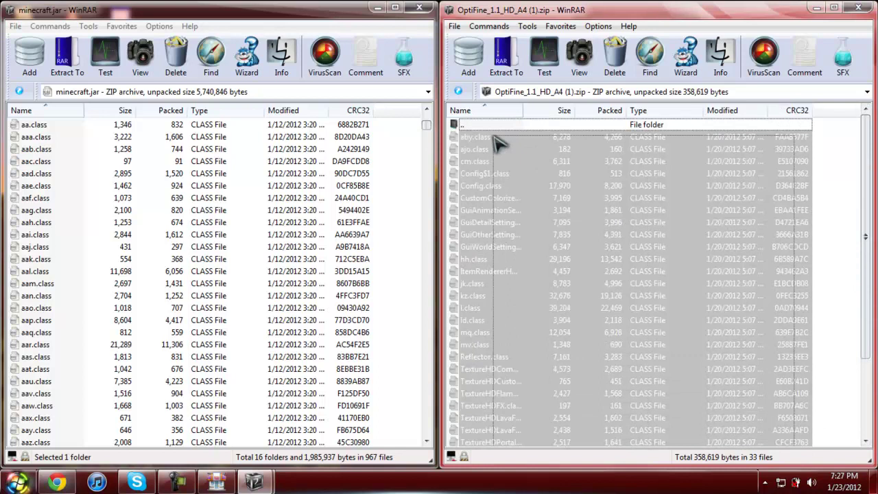
drag(656, 206, 312, 292)
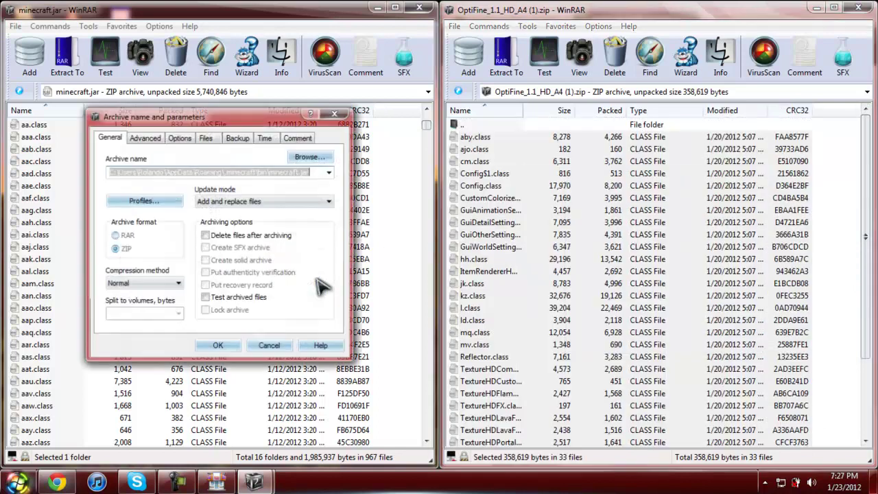
click(221, 346)
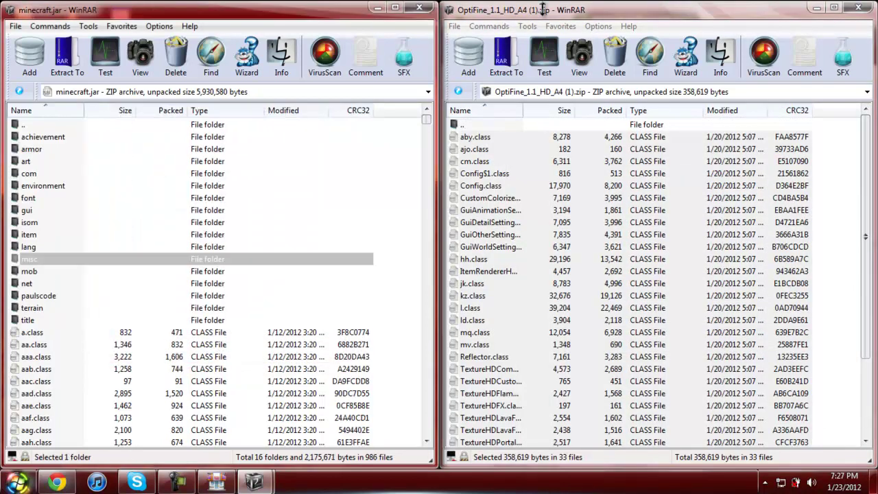
Close both WinRAR archives and maximize the browser window.
click(859, 8)
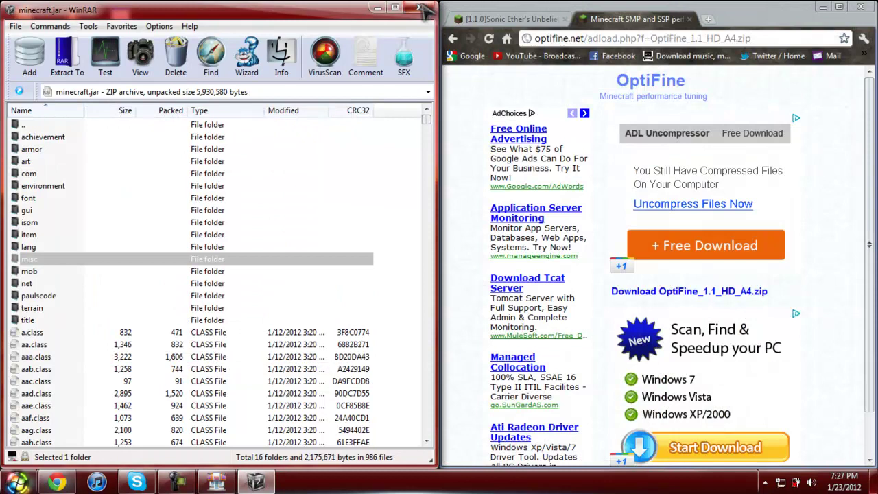
click(419, 7)
click(838, 7)
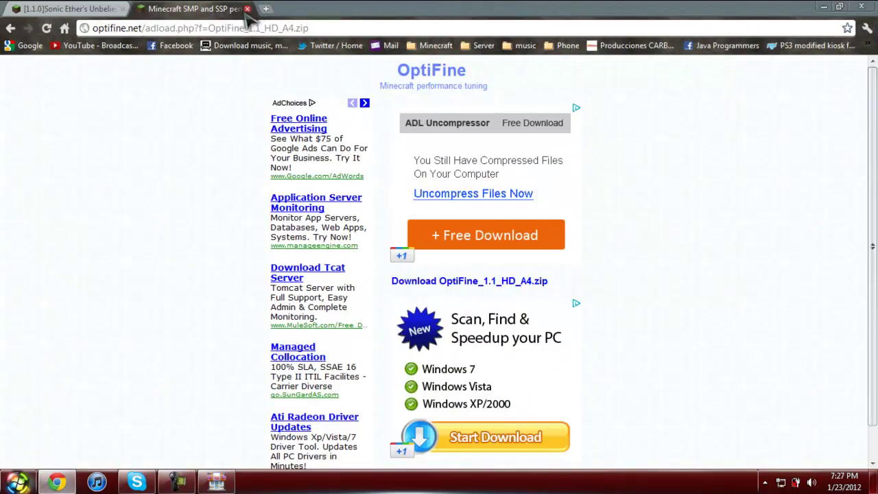
Close the OptiFine tab and follow the DOWNLOAD v1.1.03 (Windows) link past the ad page, discarding the unwanted etypesetup.exe download.
click(247, 9)
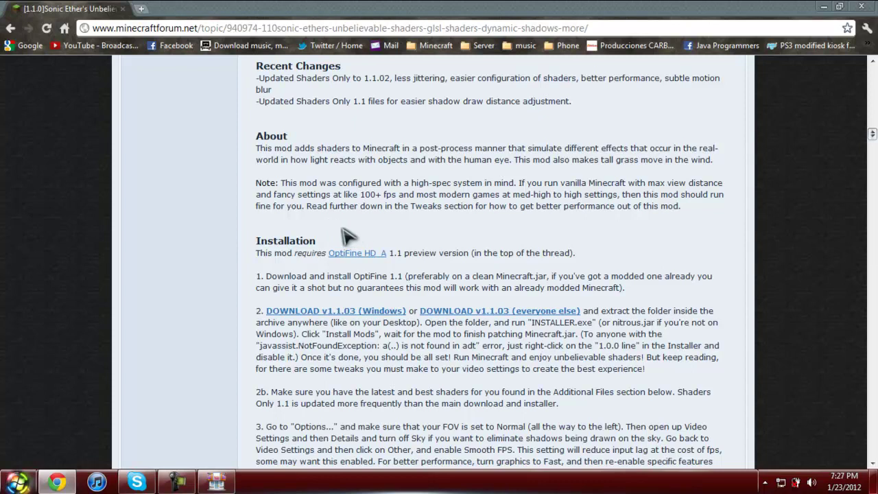
click(318, 307)
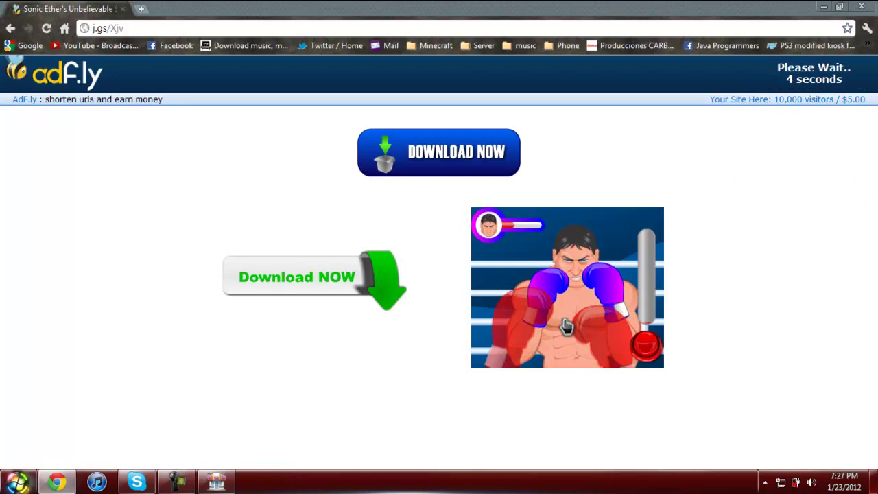
click(638, 347)
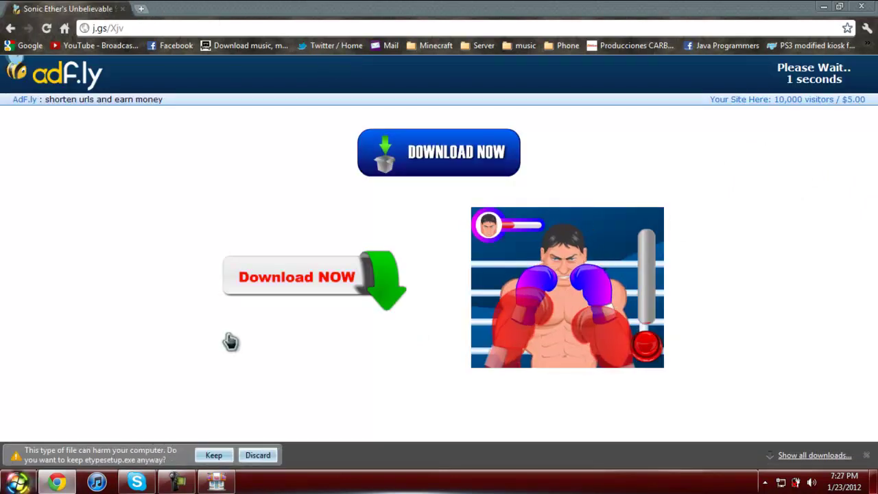
click(258, 454)
click(802, 79)
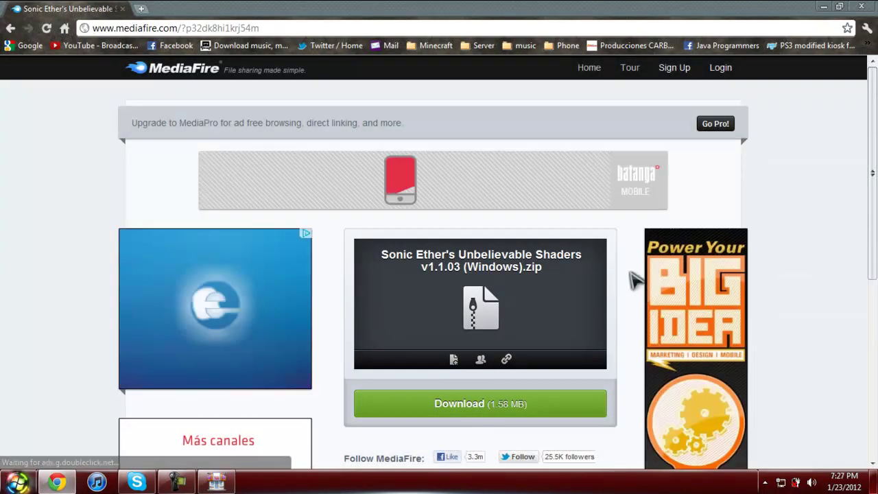
Download Sonic Ether's Unbelievable Shaders v1.1.03 (Windows).zip from MediaFire and close the pop-up ad window.
click(530, 404)
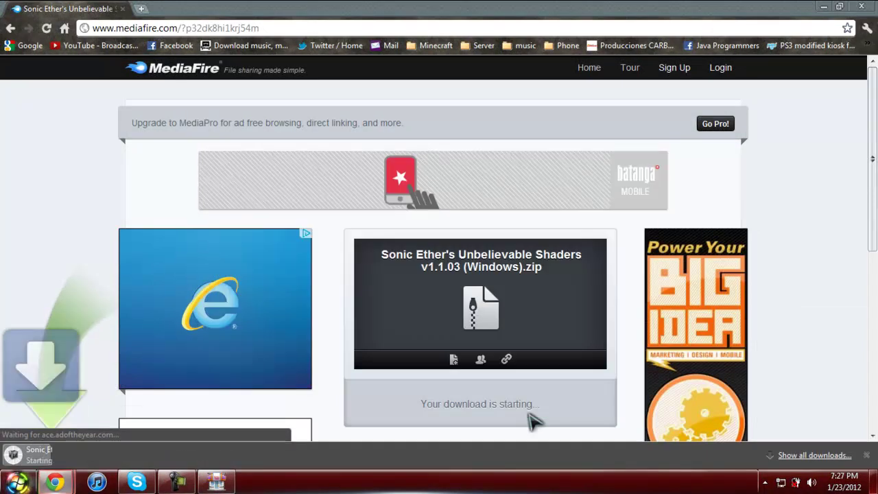
mouse_move(52, 482)
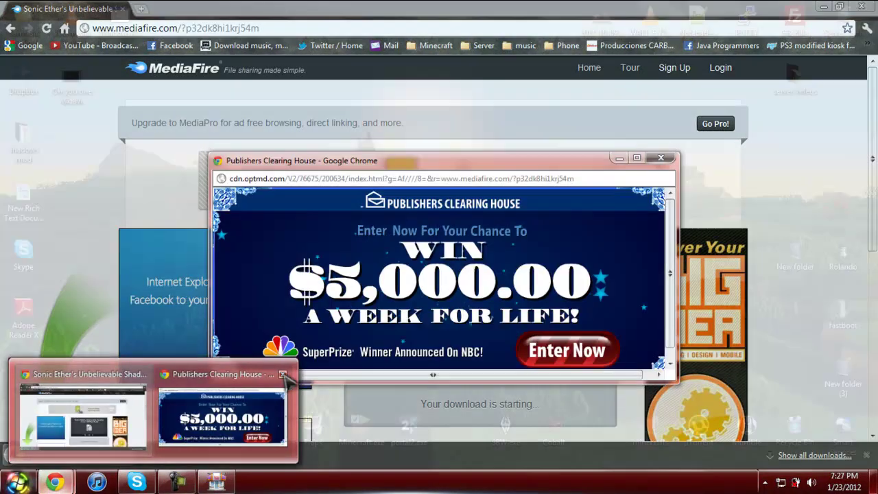
click(285, 373)
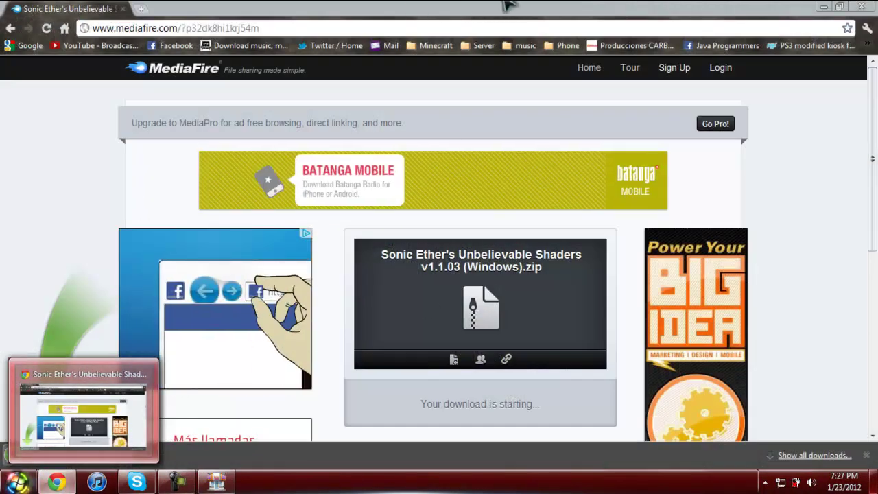
Snap the browser and the desktop's empty New folder window side by side.
key(super+Left)
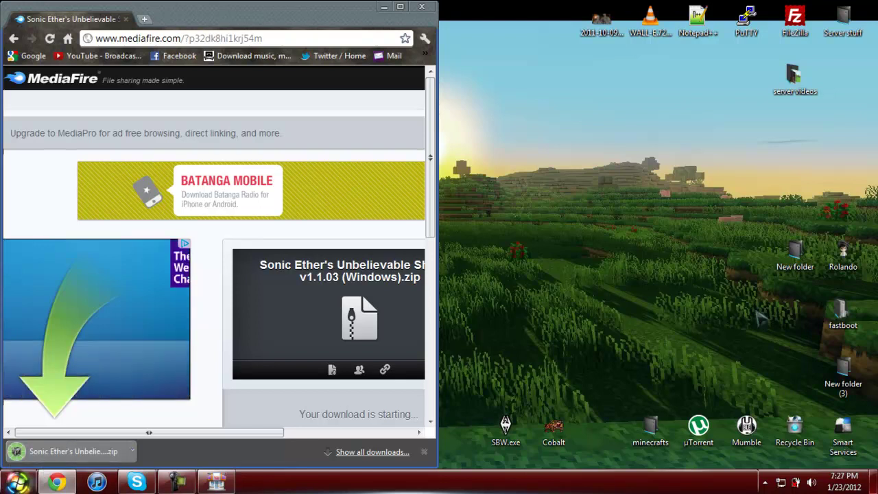
double_click(795, 254)
key(super+Right)
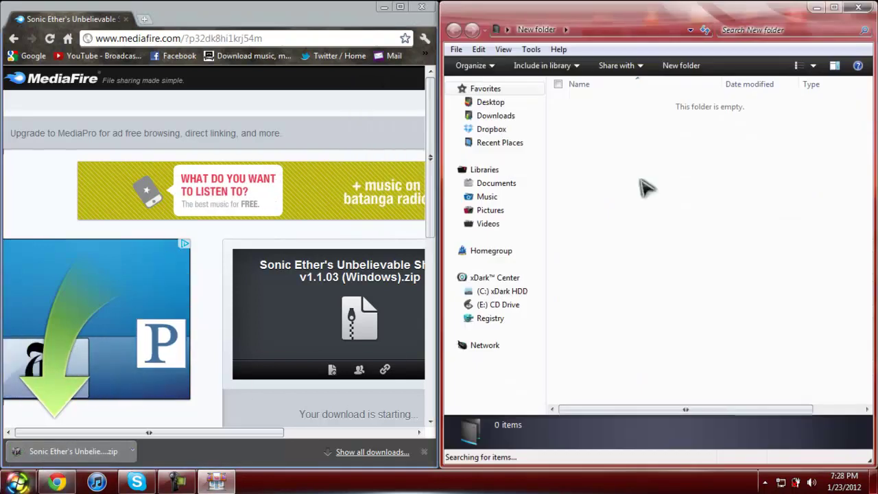
Open the downloaded shaders zip and extract all of its files and folders into New folder.
click(79, 451)
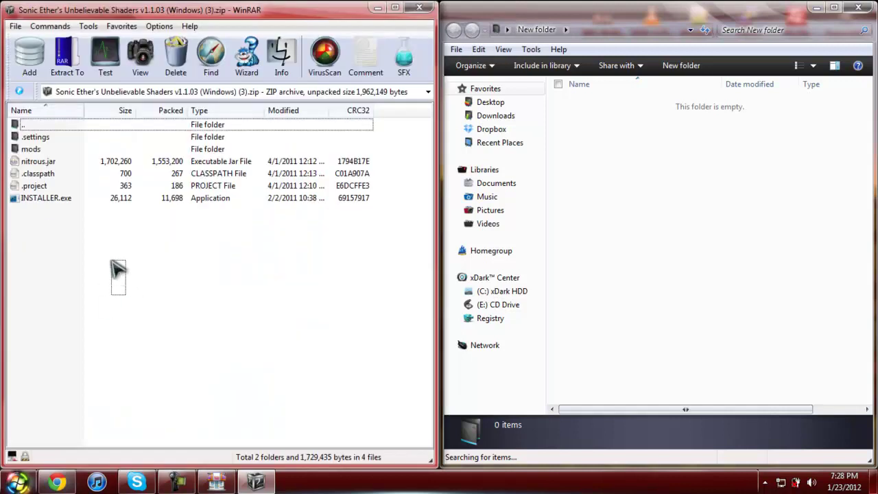
drag(125, 295, 24, 141)
drag(31, 149, 46, 159)
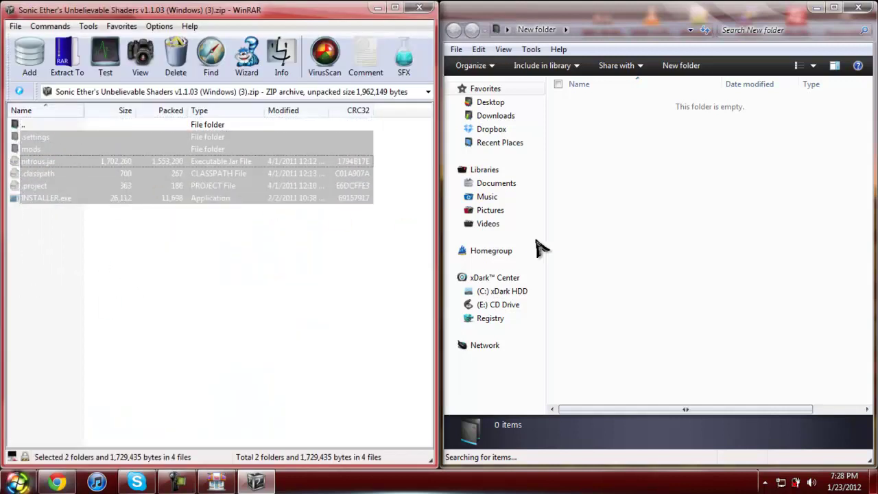
drag(539, 247, 672, 274)
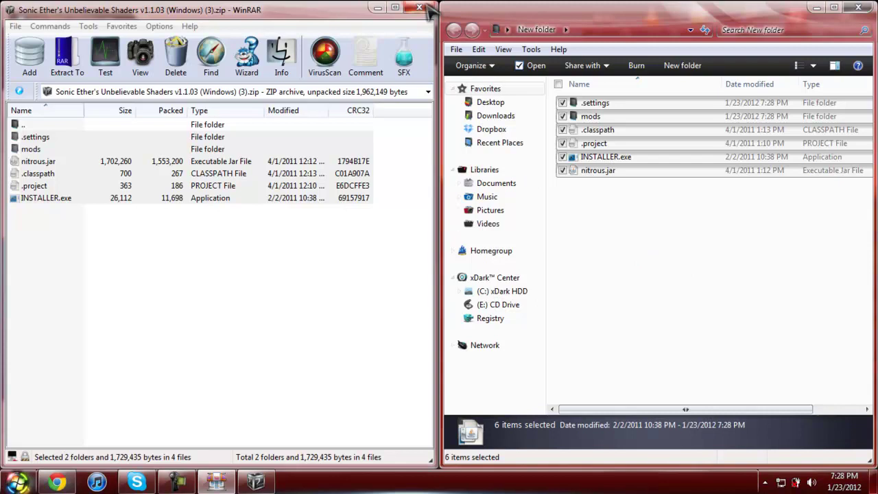
Close the shaders archive and the browser, and maximize the New folder window.
click(426, 8)
click(676, 362)
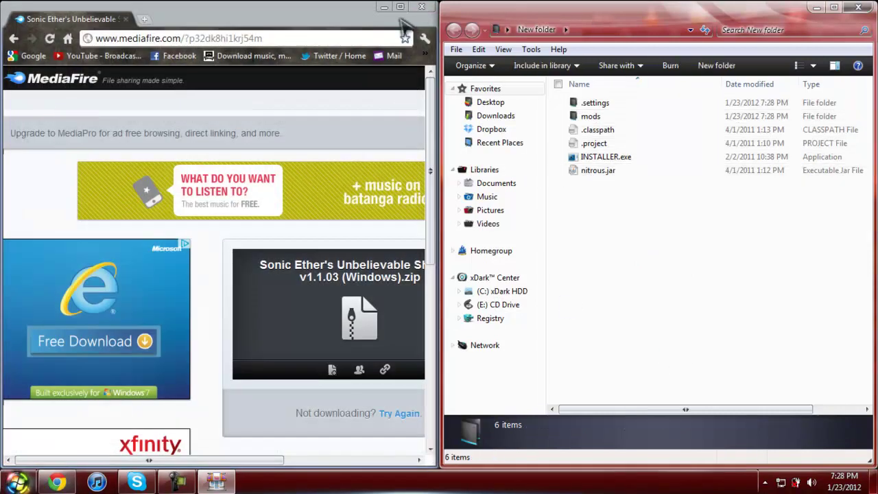
click(421, 6)
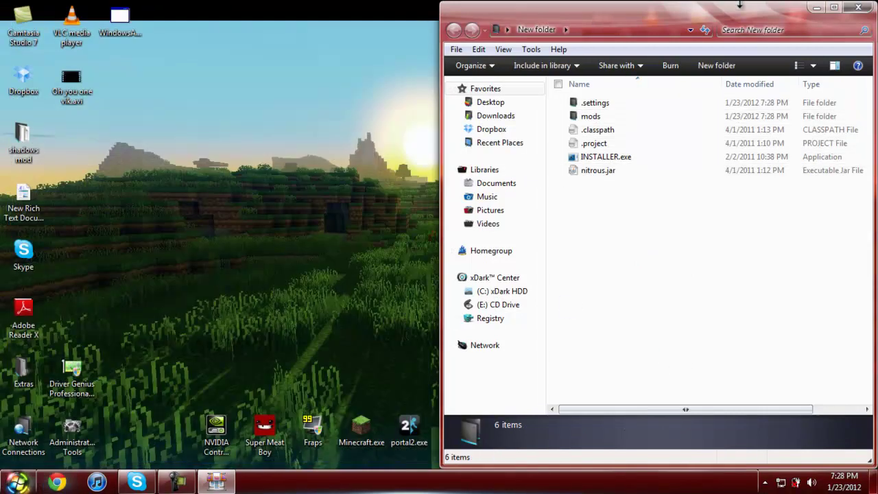
click(834, 6)
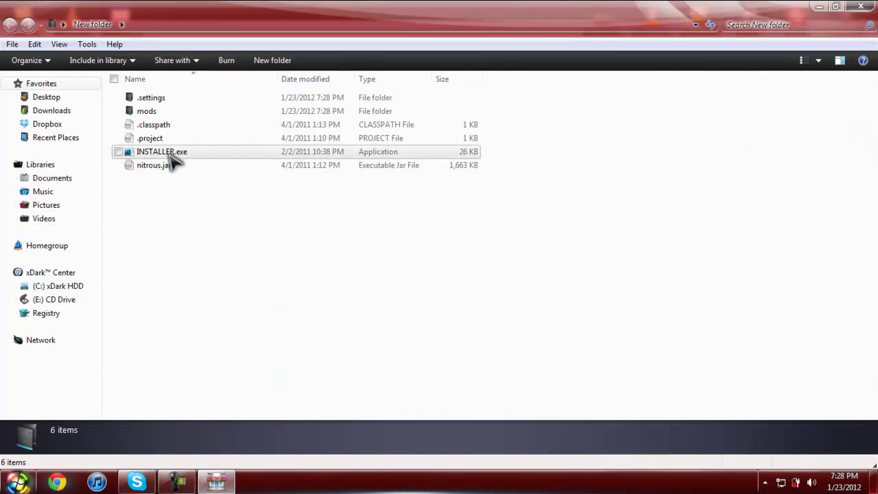
Run INSTALLER.exe from New folder, install the Shaders mod with Nitrous, and close the installer.
click(138, 155)
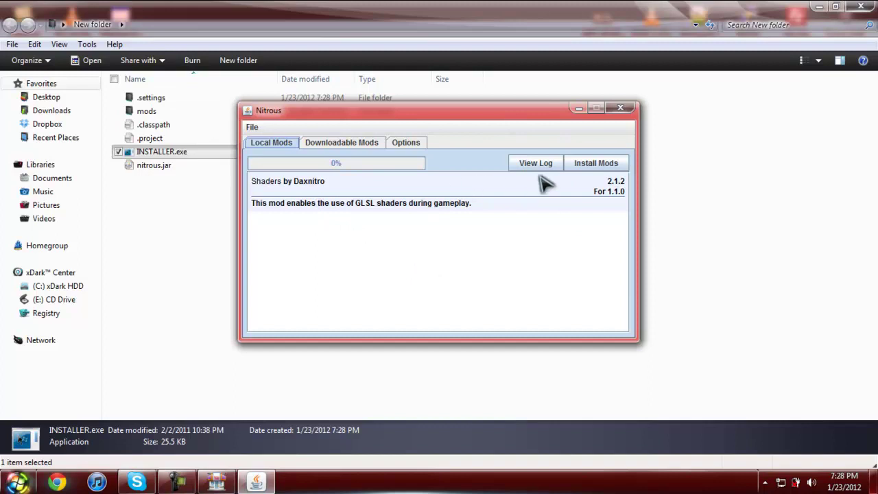
click(594, 168)
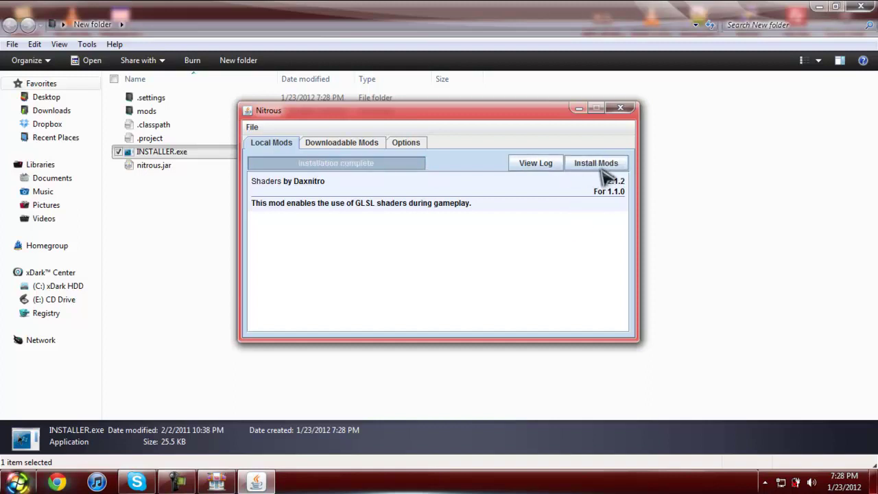
click(620, 107)
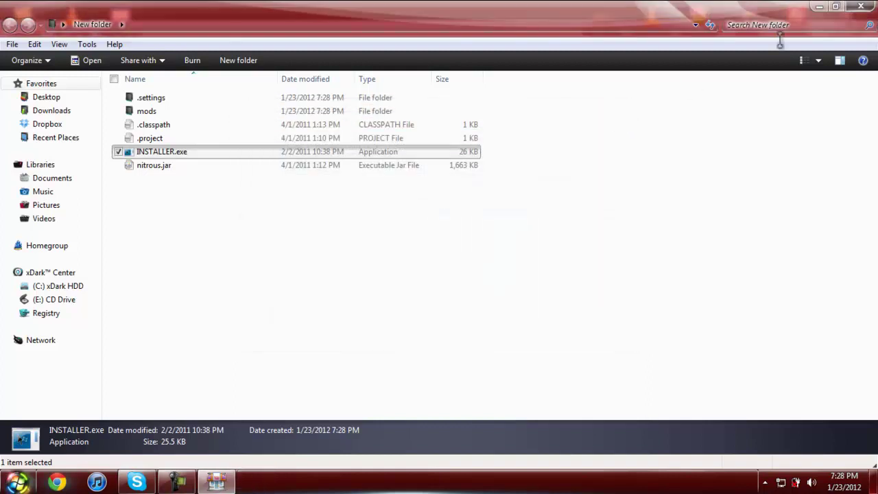
Switch to the Minecraft launcher, log in with the remembered credentials, and maximize the game window.
click(374, 428)
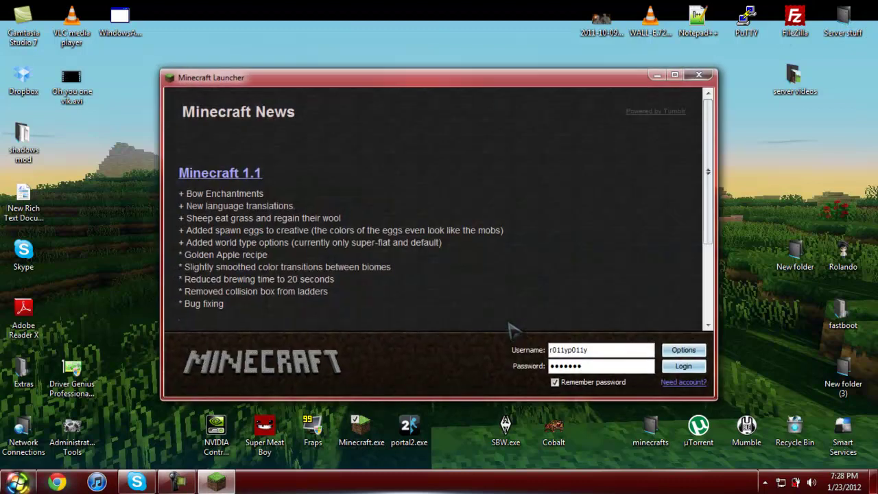
click(675, 367)
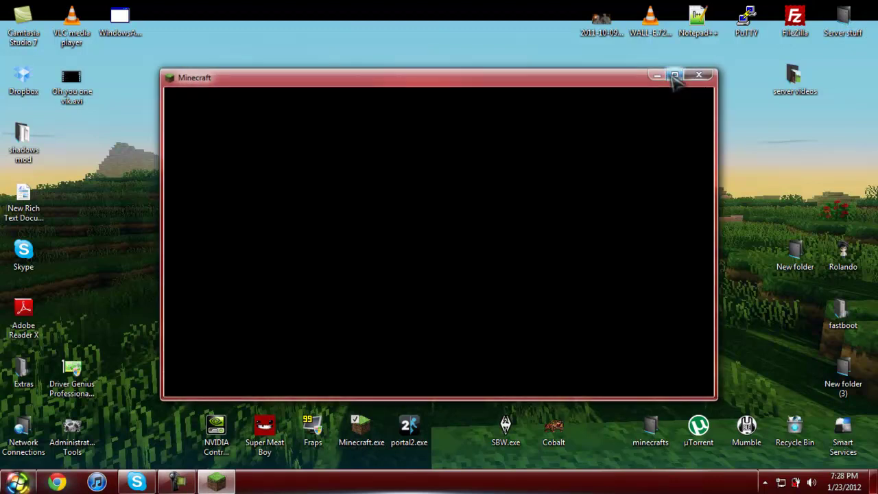
click(673, 77)
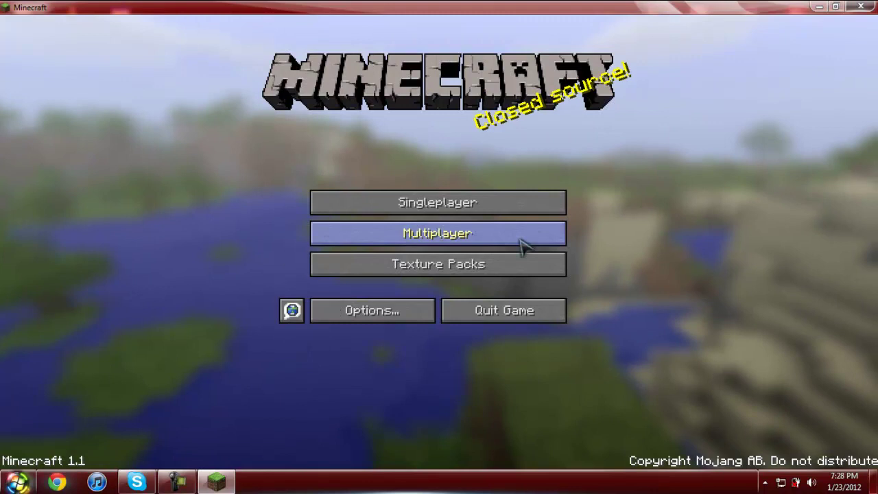
Add a multiplayer server with the address r011ycraft.allgamer.net and join it.
click(522, 245)
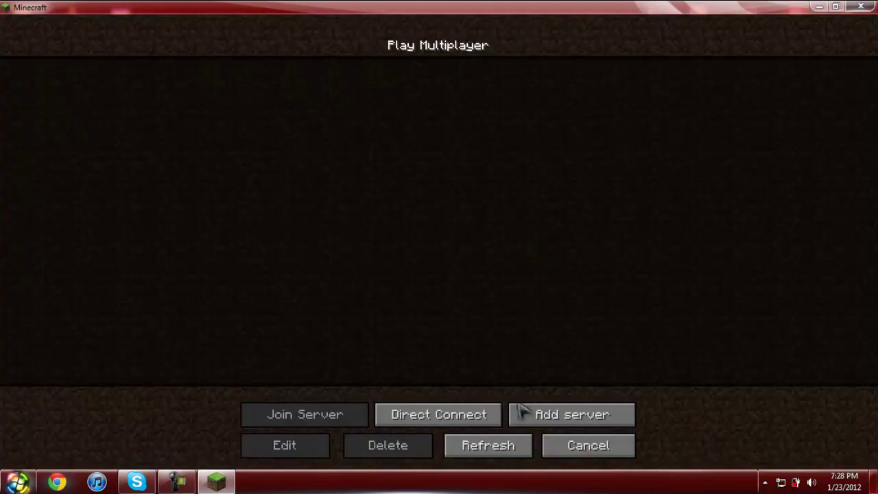
click(598, 413)
click(389, 189)
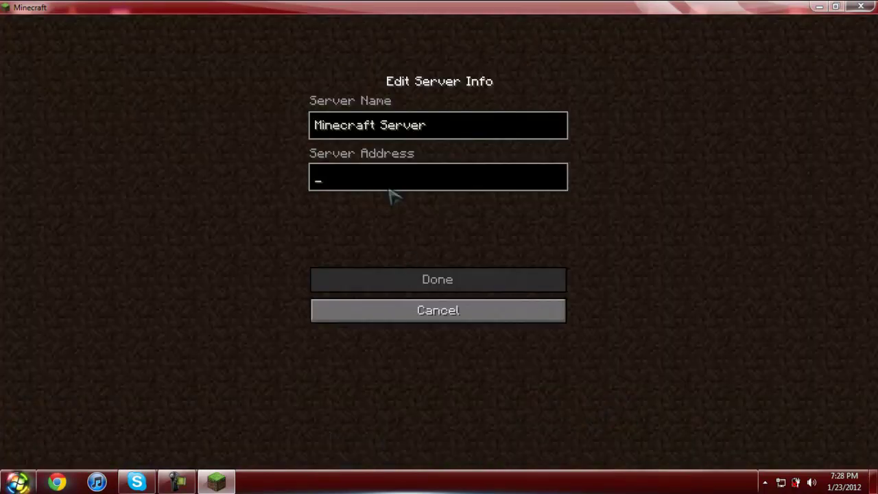
text(r)
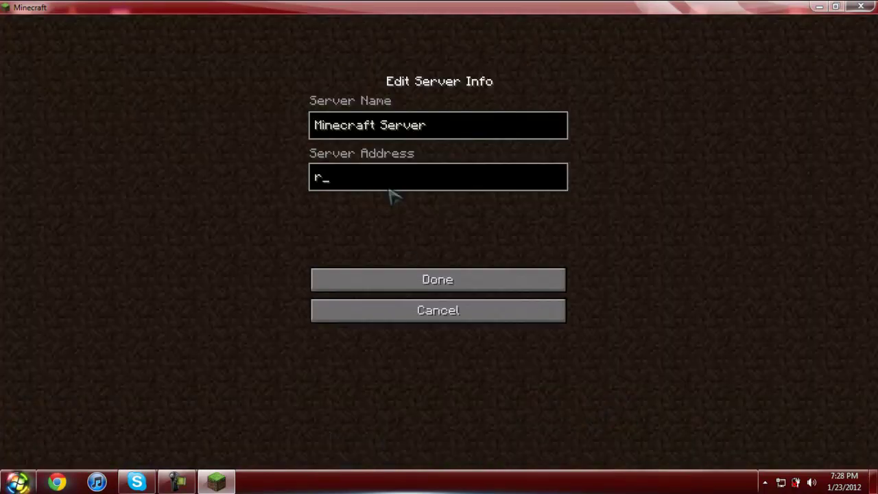
text(011ycraft.allgamer.net)
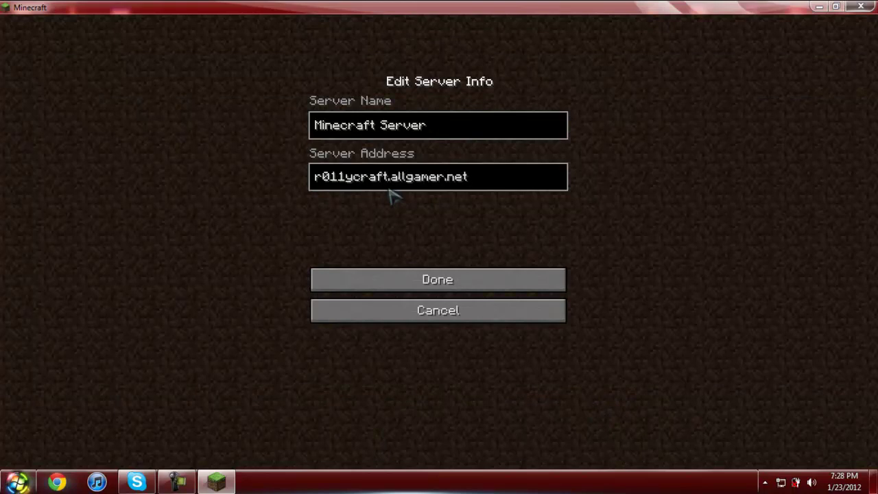
key(Return)
click(416, 226)
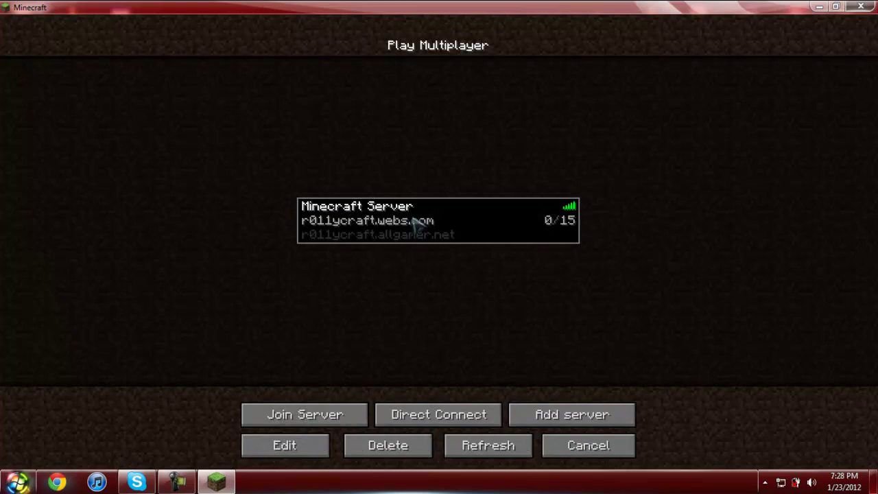
double_click(417, 226)
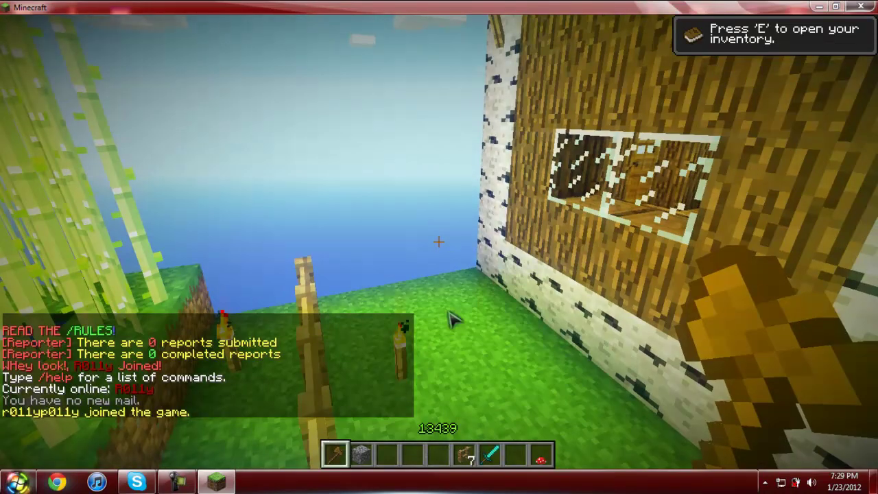
Open and close the inventory, select the empty fourth hotbar slot, and walk to face the house and portal.
key(e)
key(e)
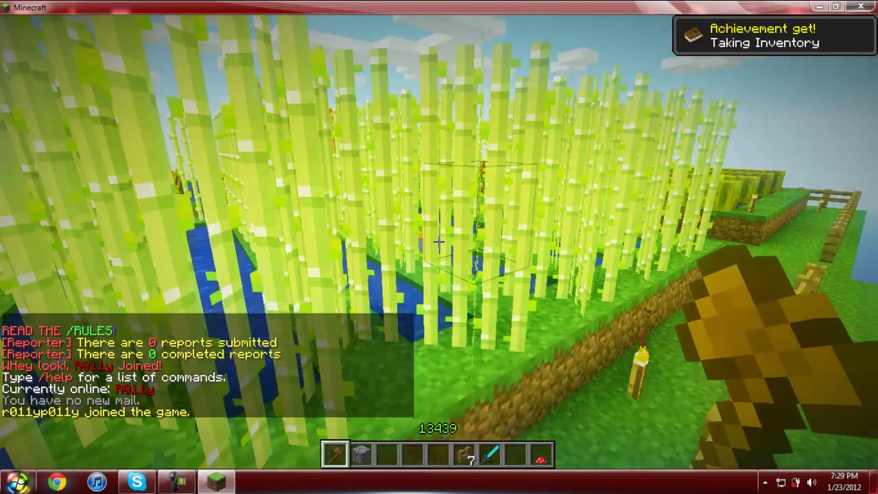
scroll(439, 242, down, 3)
key(w)
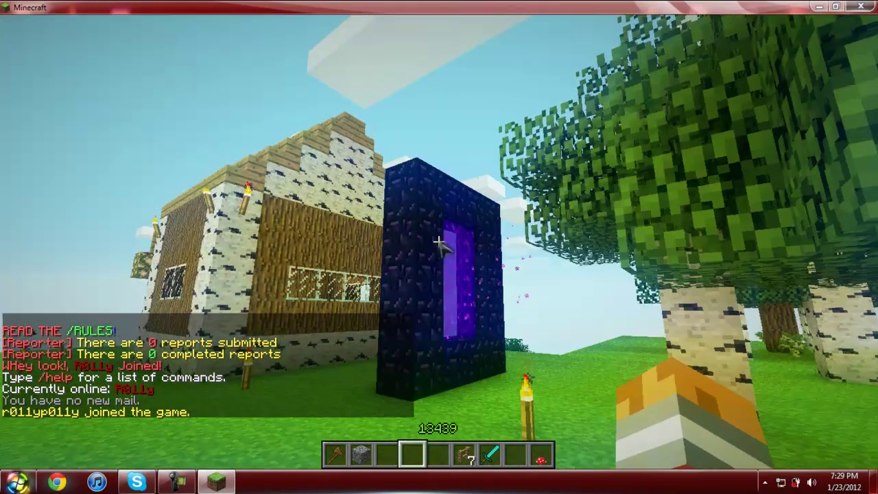
Set the world's time to noon with the /time command.
text(ttime noon)
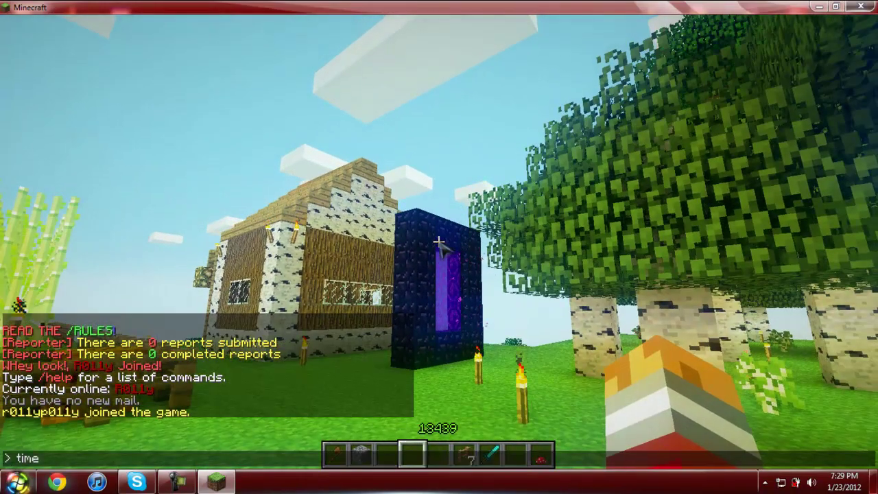
key(Return)
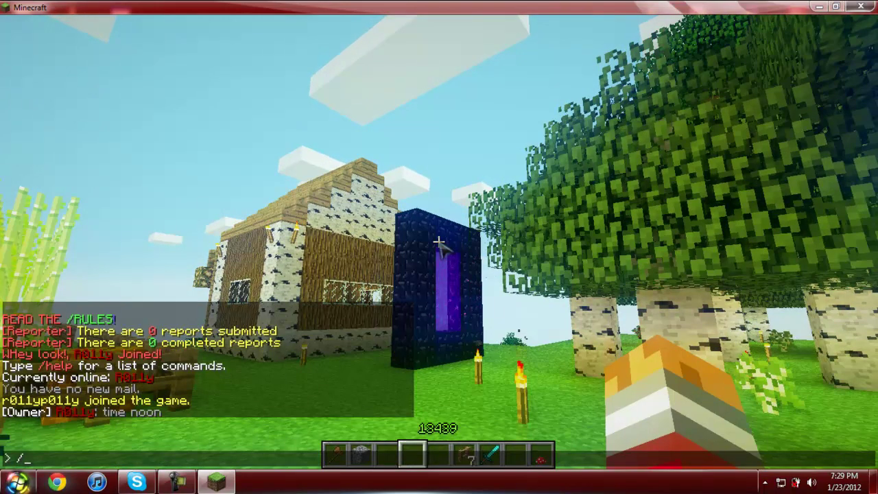
text(to)
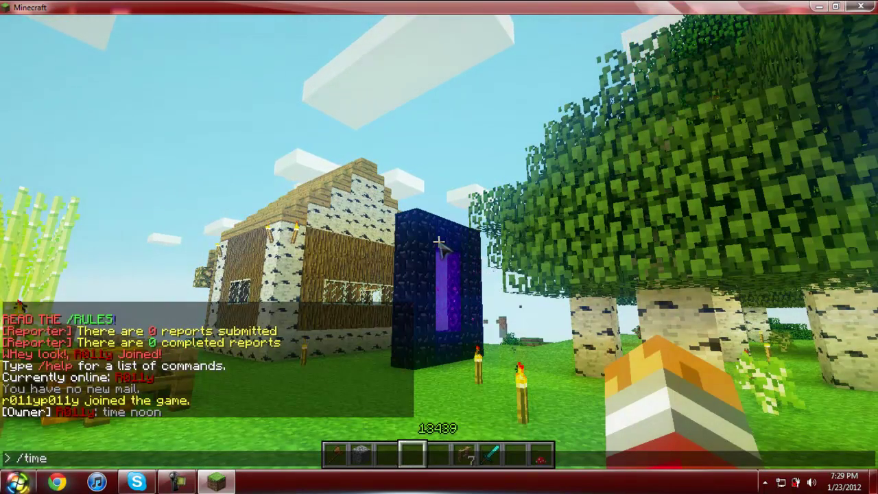
key(Return)
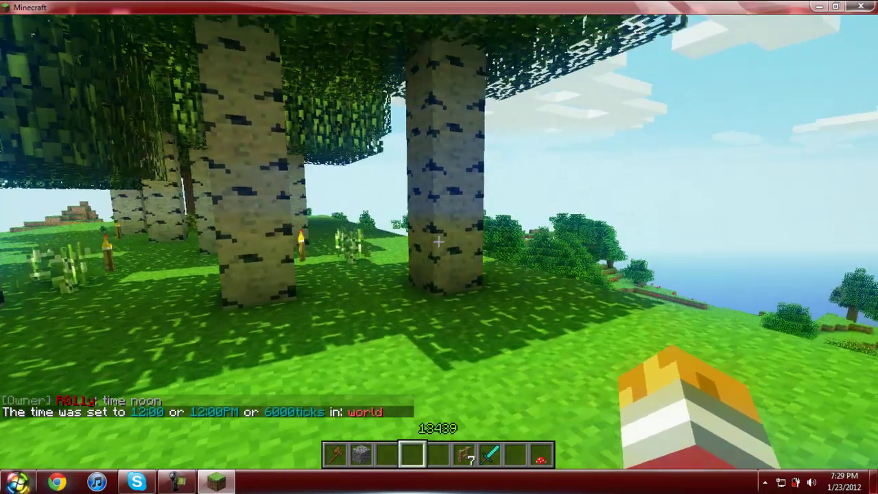
Walk among the trees to examine the shader's shadows and moving foliage.
mouse_move(439, 241)
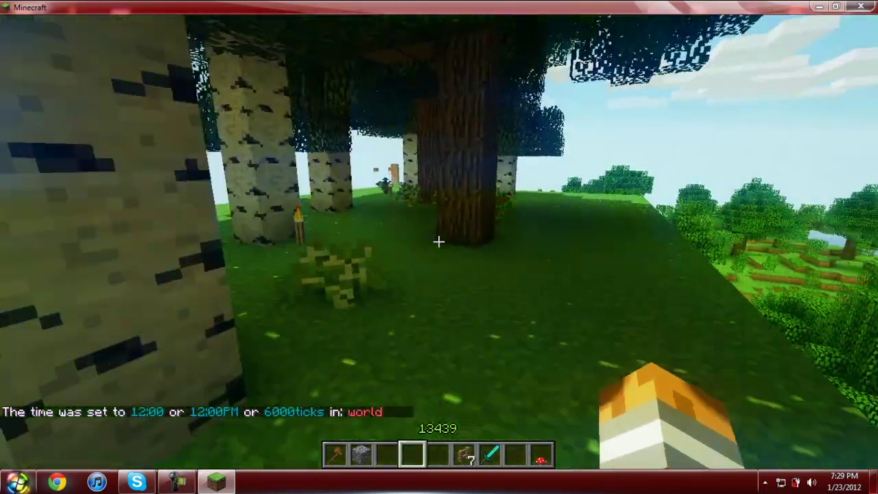
key(w)
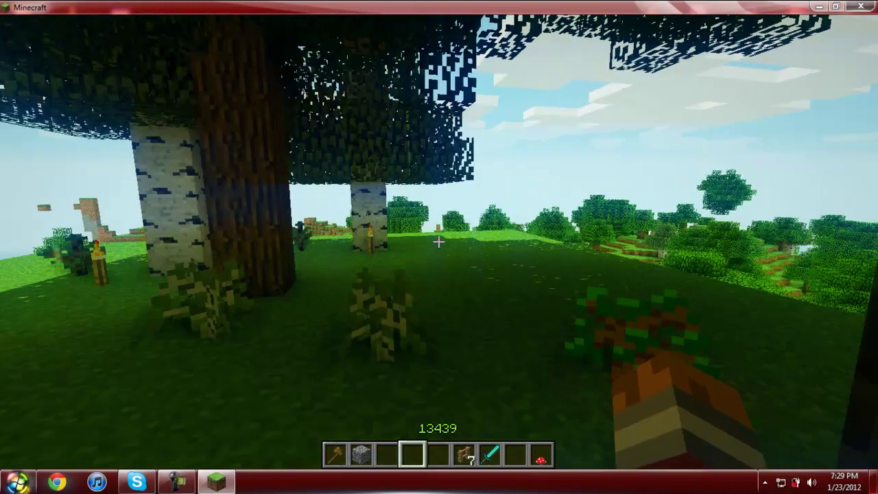